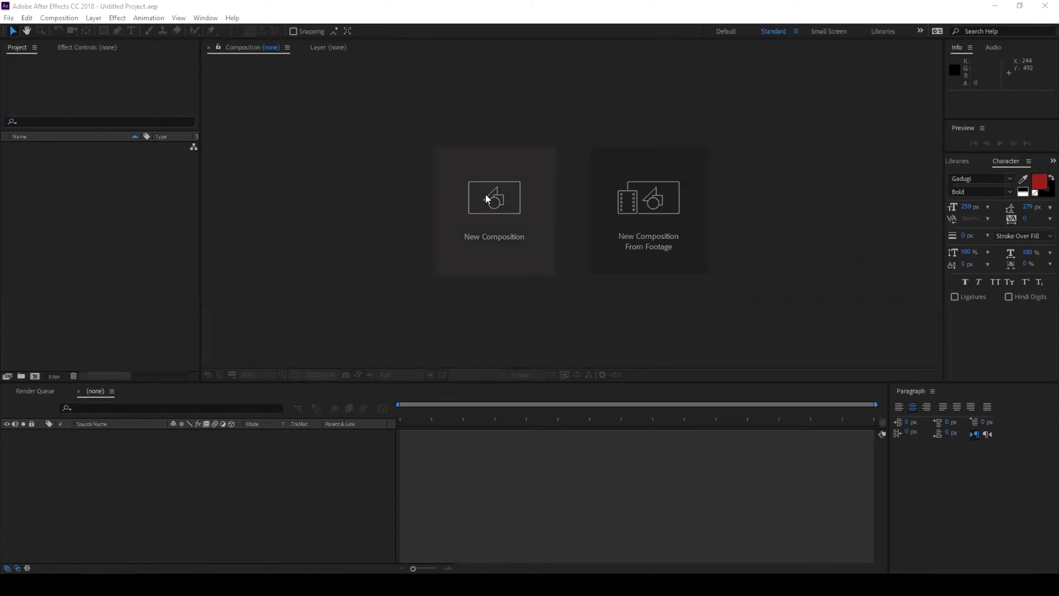
Create a 1920×1080, 30 fps composition named 'Falling Text' with a cyan background.
{"action": "left_click", "coordinate": [486, 194]}
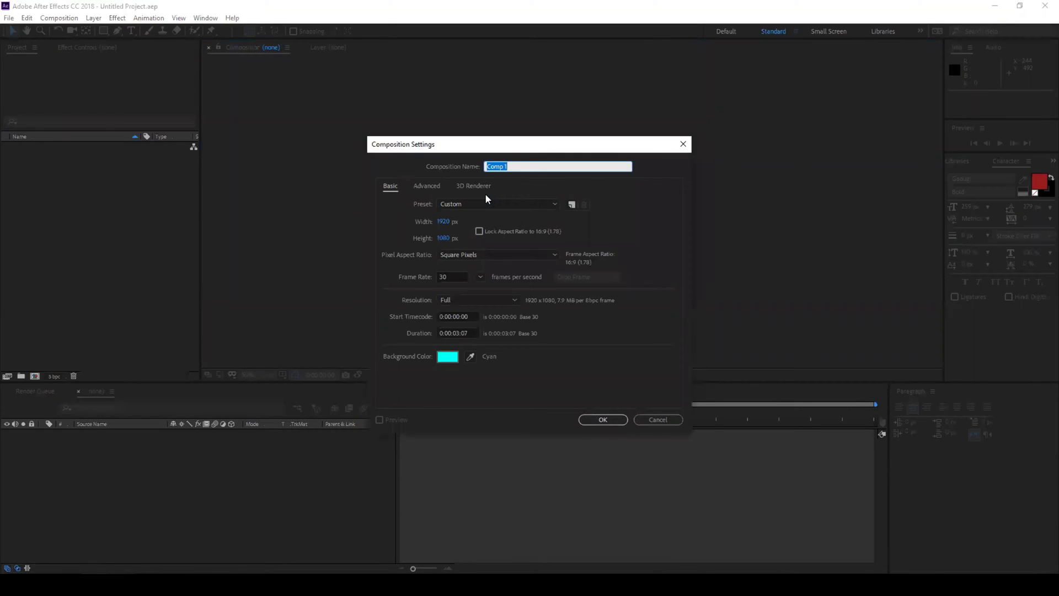
{"action": "type", "text": "Falling Text"}
{"action": "left_click", "coordinate": [595, 417]}
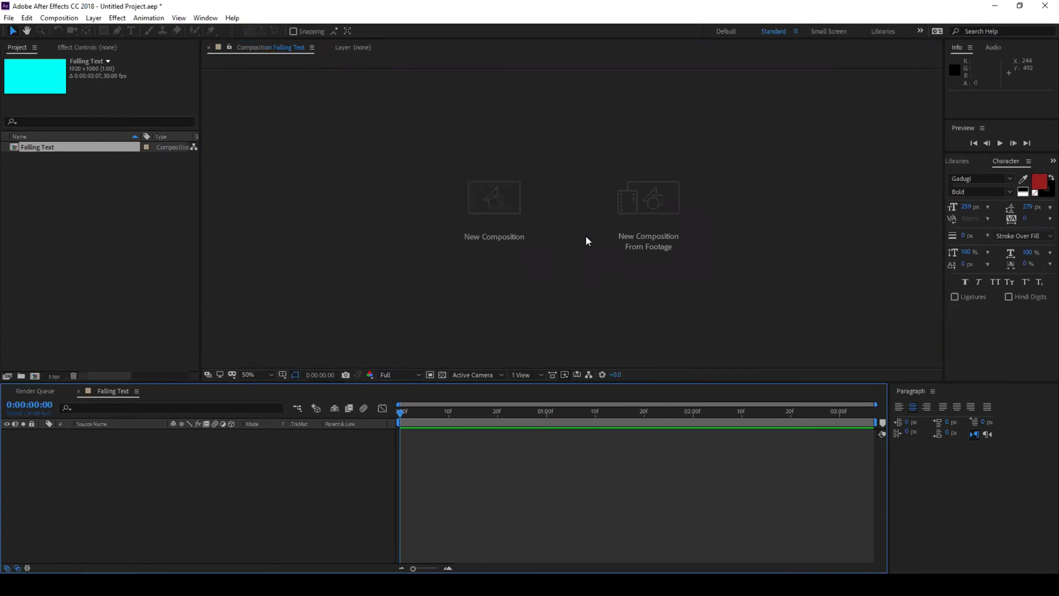
Add a paragraph text layer reading 'Falling' over 'TEXT' and nudge it into the centre.
{"action": "left_click", "coordinate": [131, 32]}
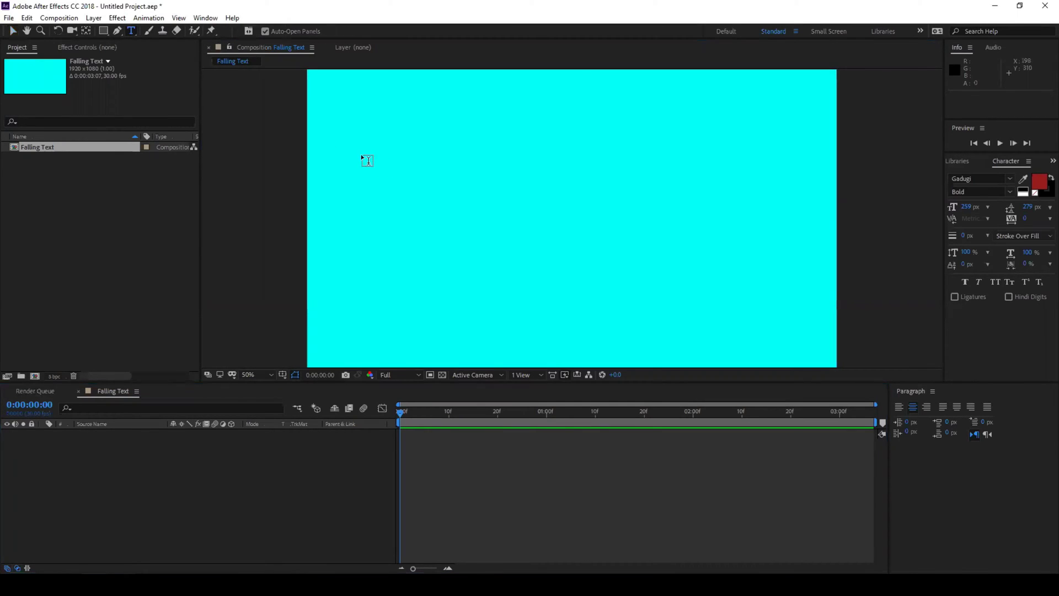
{"action": "left_click_drag", "start_coordinate": [362, 155], "coordinate": [747, 314]}
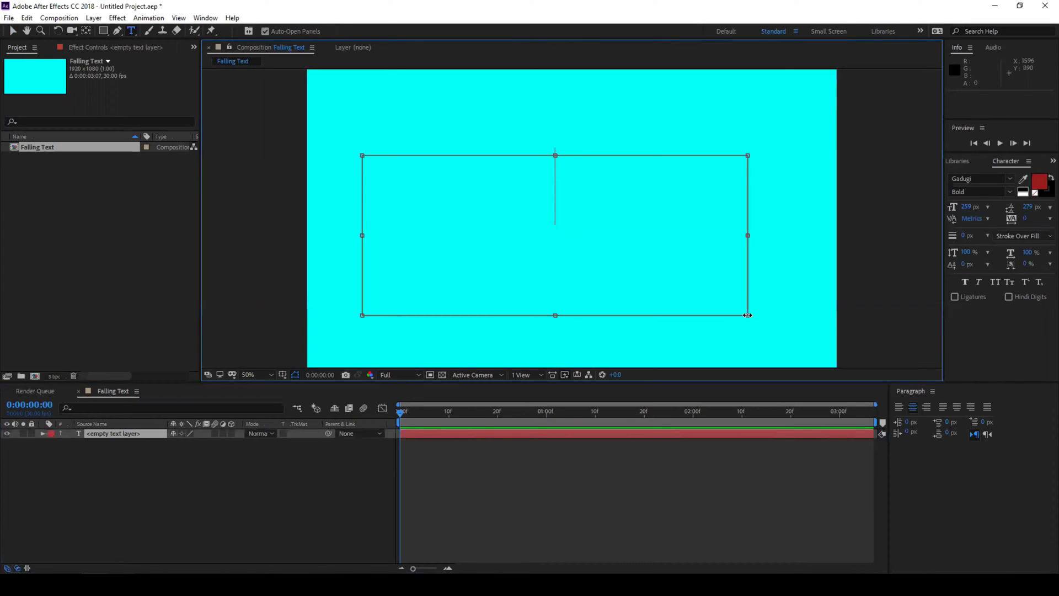
{"action": "type", "text": "Falling"}
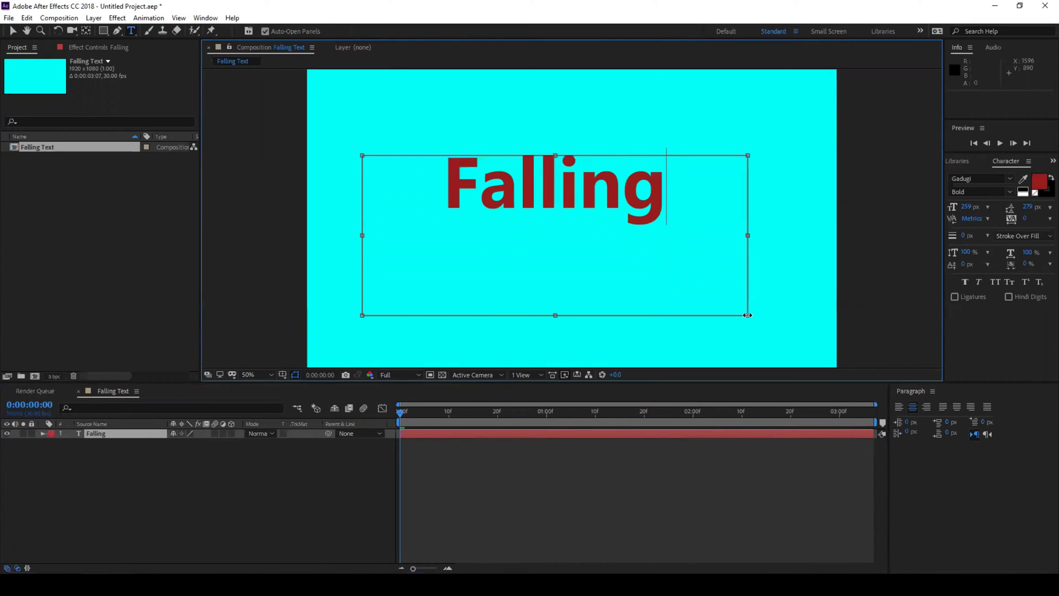
{"action": "key", "text": "Return"}
{"action": "type", "text": "TEXT"}
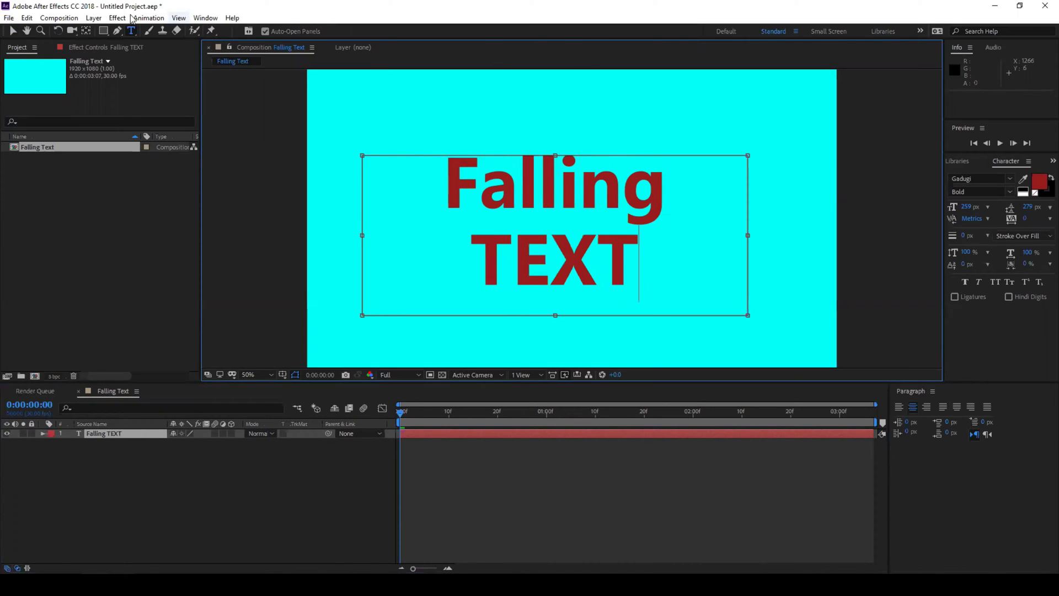
{"action": "left_click", "coordinate": [13, 30]}
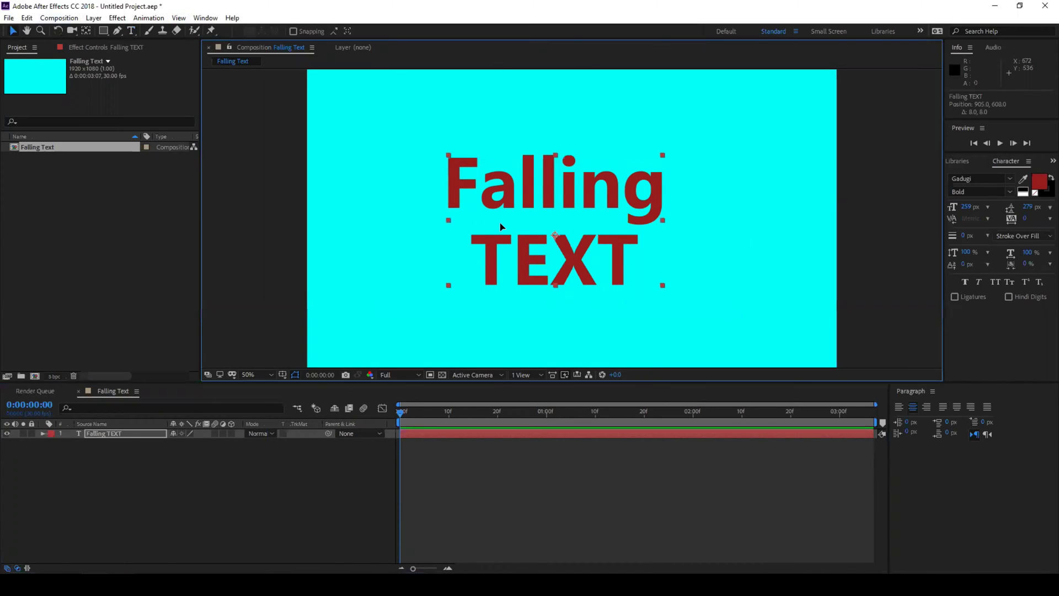
{"action": "left_click_drag", "start_coordinate": [490, 218], "coordinate": [503, 230]}
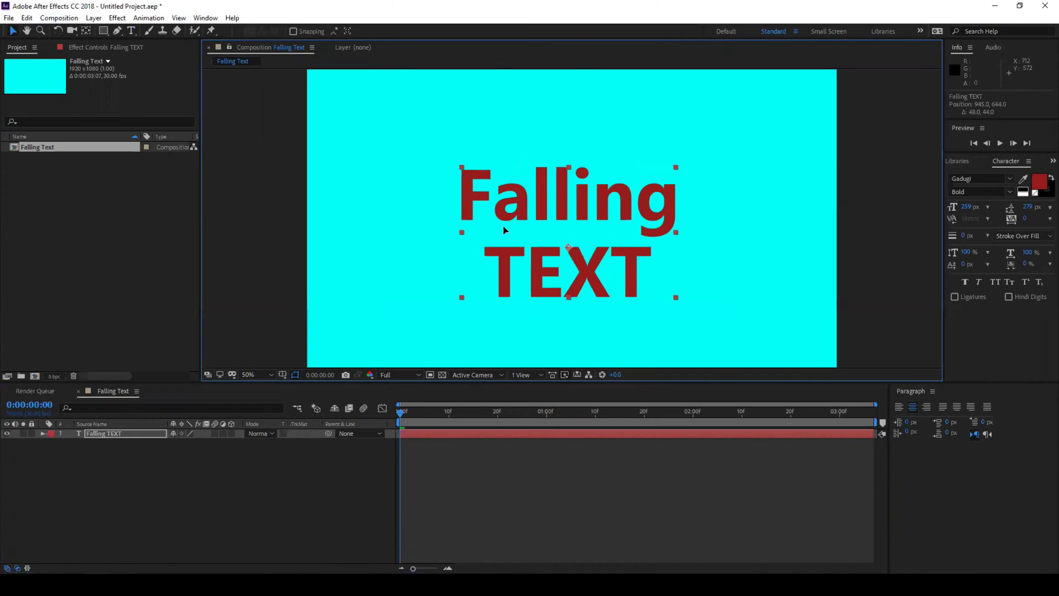
Add a Position animator to the text layer.
{"action": "left_click", "coordinate": [43, 434]}
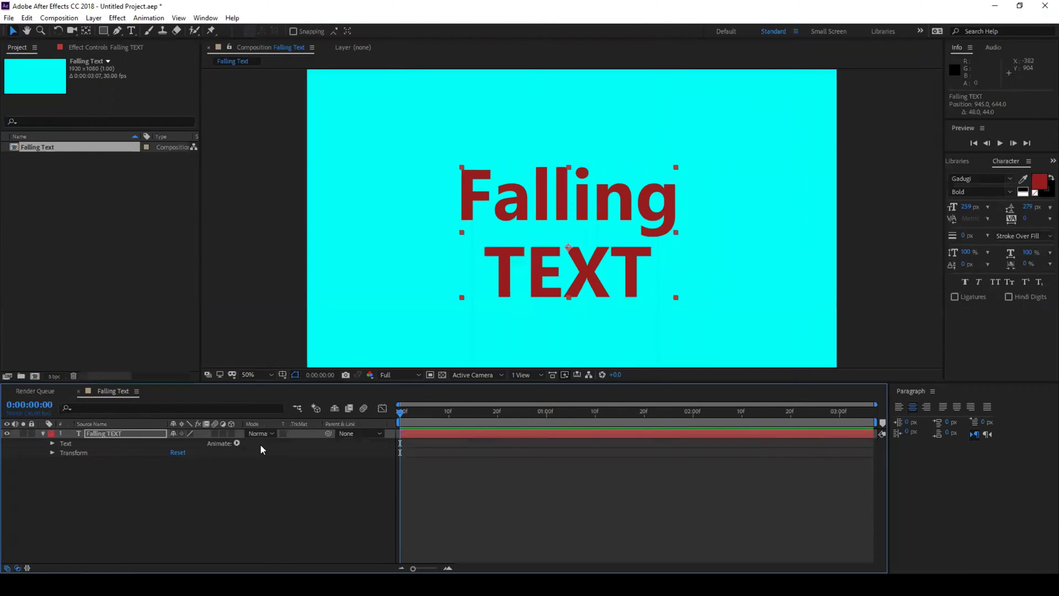
{"action": "left_click", "coordinate": [235, 443]}
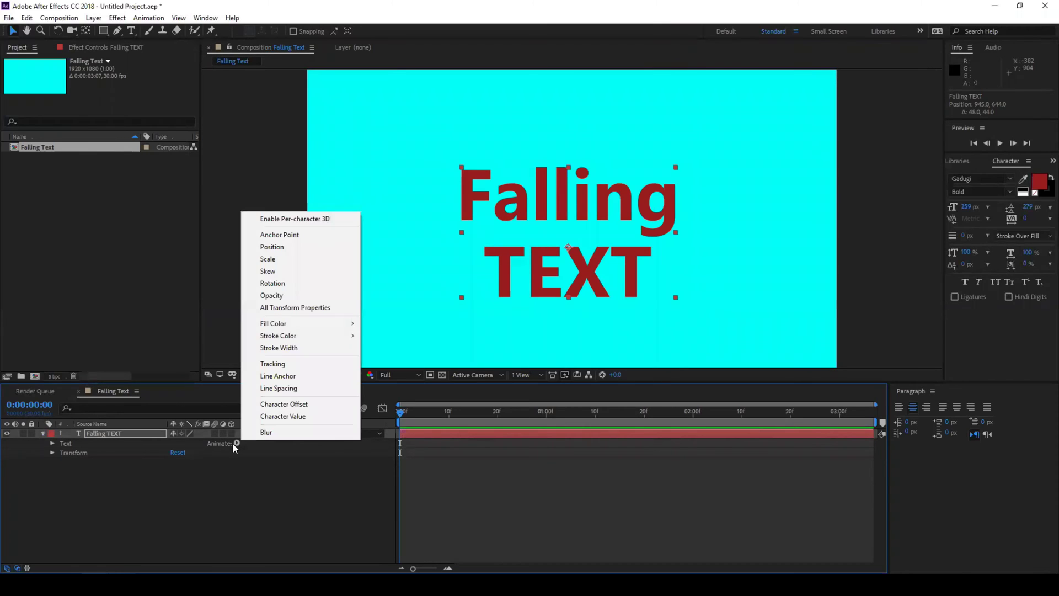
{"action": "left_click", "coordinate": [275, 247]}
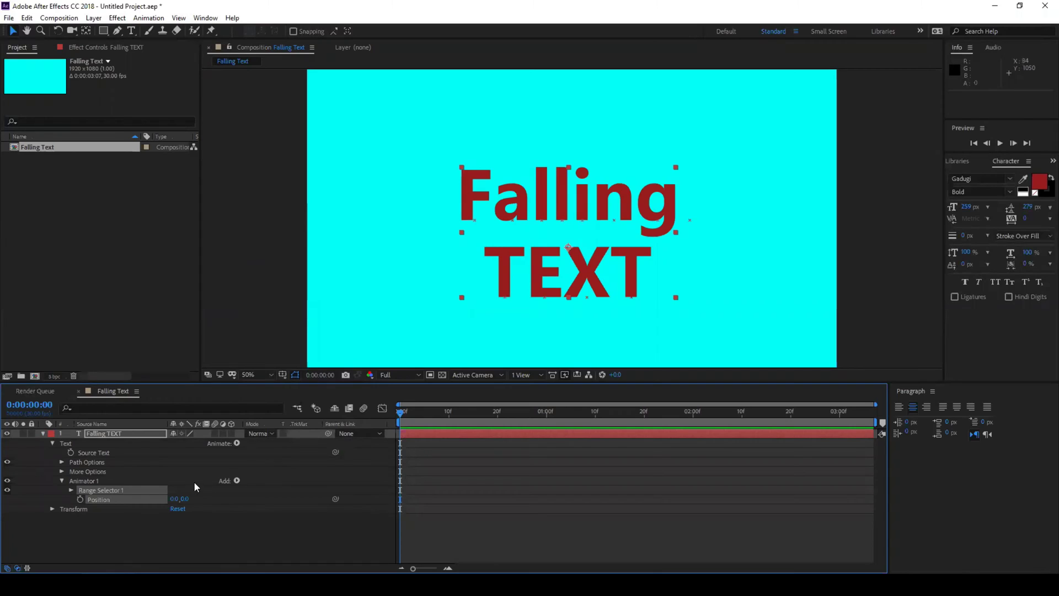
Set the animator's Position Y to -1302 so the text sits above the frame.
{"action": "left_click", "coordinate": [186, 499]}
{"action": "type", "text": "-350"}
{"action": "key", "text": "Return"}
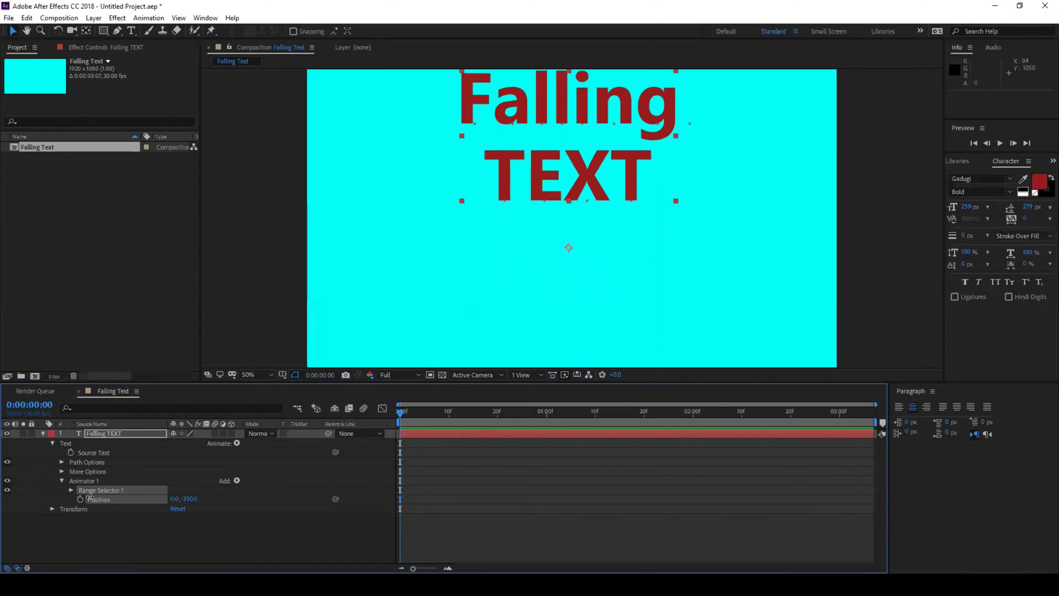
{"action": "left_click_drag", "start_coordinate": [180, 501], "coordinate": [112, 498]}
{"action": "key", "text": "comma"}
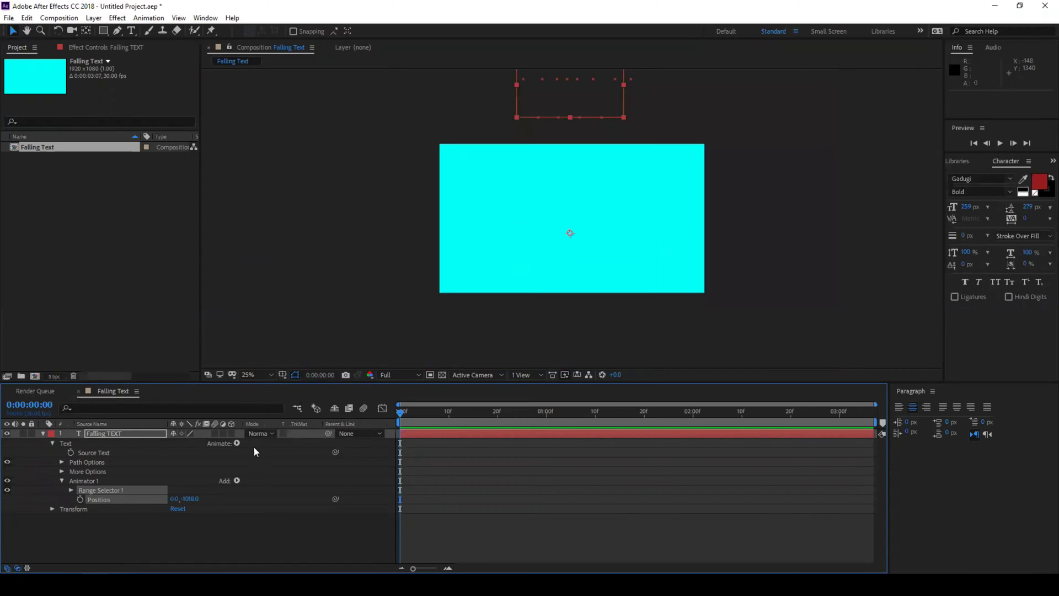
{"action": "left_click_drag", "start_coordinate": [188, 499], "coordinate": [129, 499]}
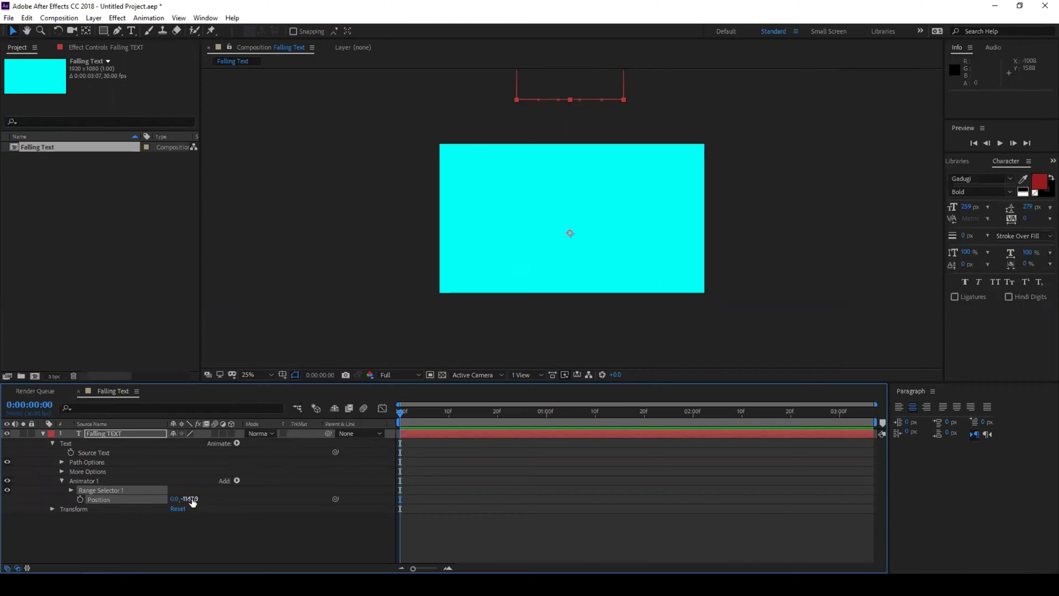
{"action": "left_click_drag", "start_coordinate": [185, 498], "coordinate": [118, 506]}
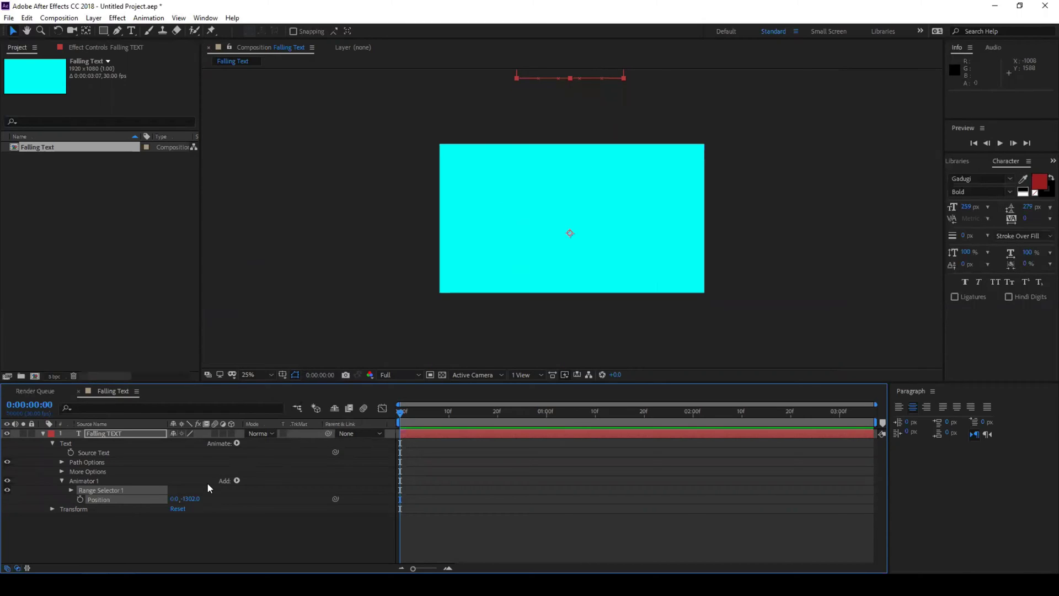
{"action": "scroll", "coordinate": [587, 235], "scroll_direction": "down", "scroll_amount": 1}
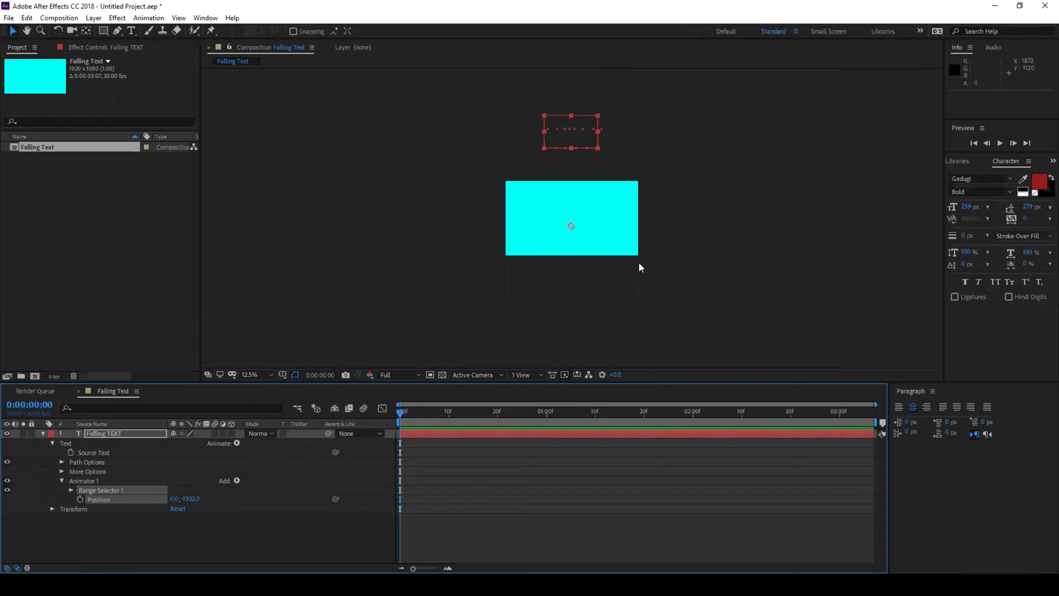
{"action": "key", "text": "period"}
{"action": "key", "text": "period"}
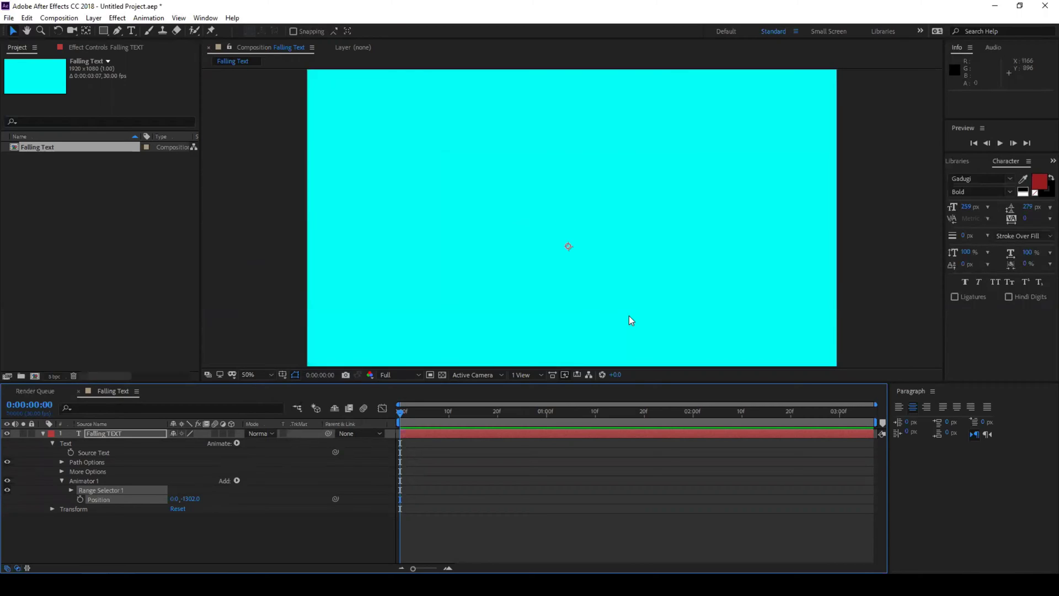
Keyframe the Range Selector Offset at -100% at 0:00.
{"action": "left_click", "coordinate": [72, 489]}
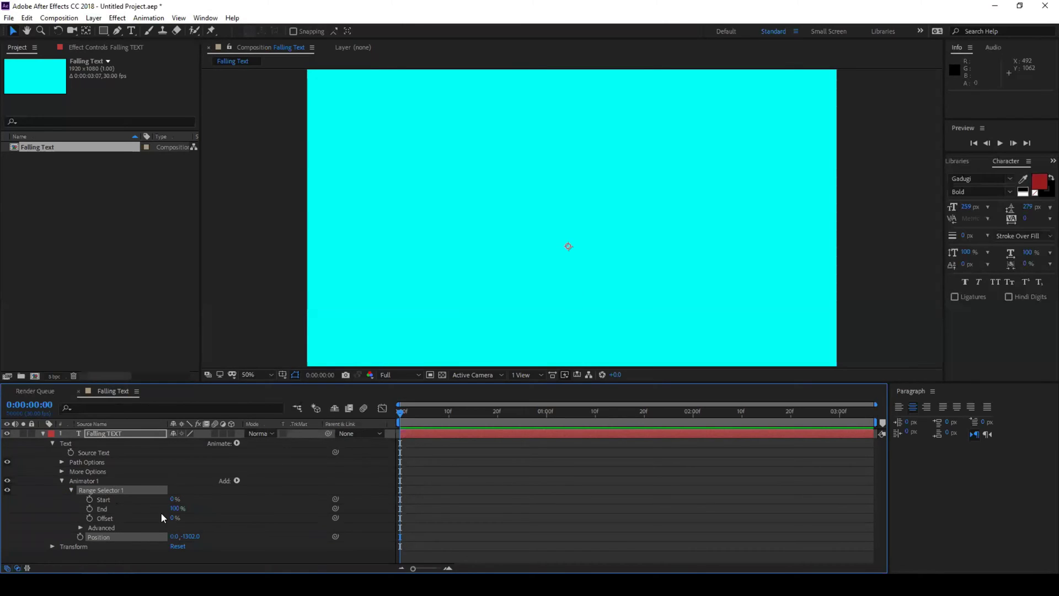
{"action": "left_click", "coordinate": [90, 518]}
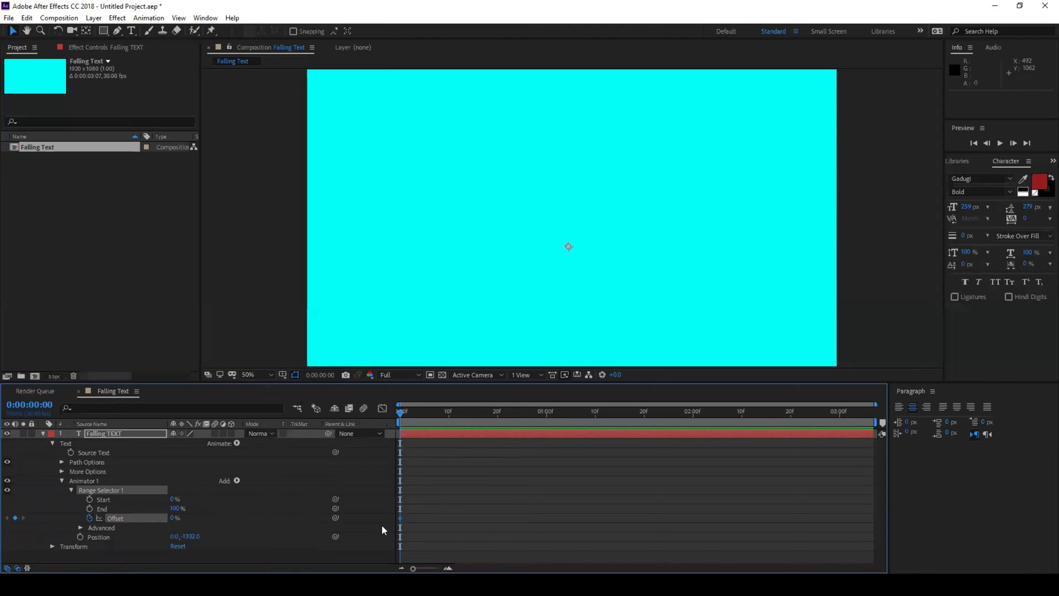
{"action": "left_click", "coordinate": [173, 519]}
{"action": "type", "text": "-100"}
{"action": "key", "text": "Return"}
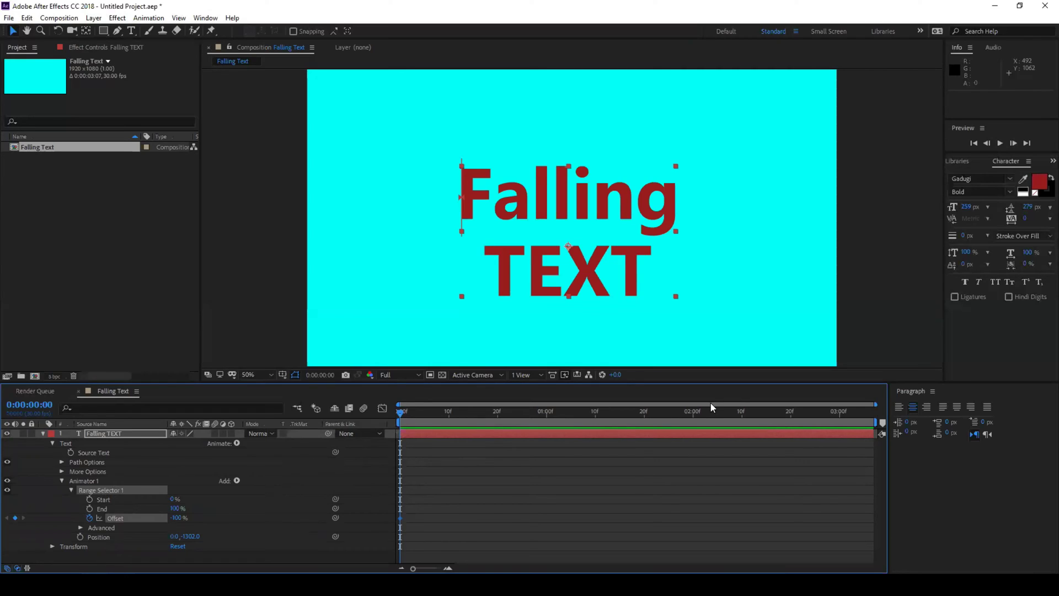
Set the Range Selector Offset to 100% at the 2:00 mark.
{"action": "left_click", "coordinate": [694, 410]}
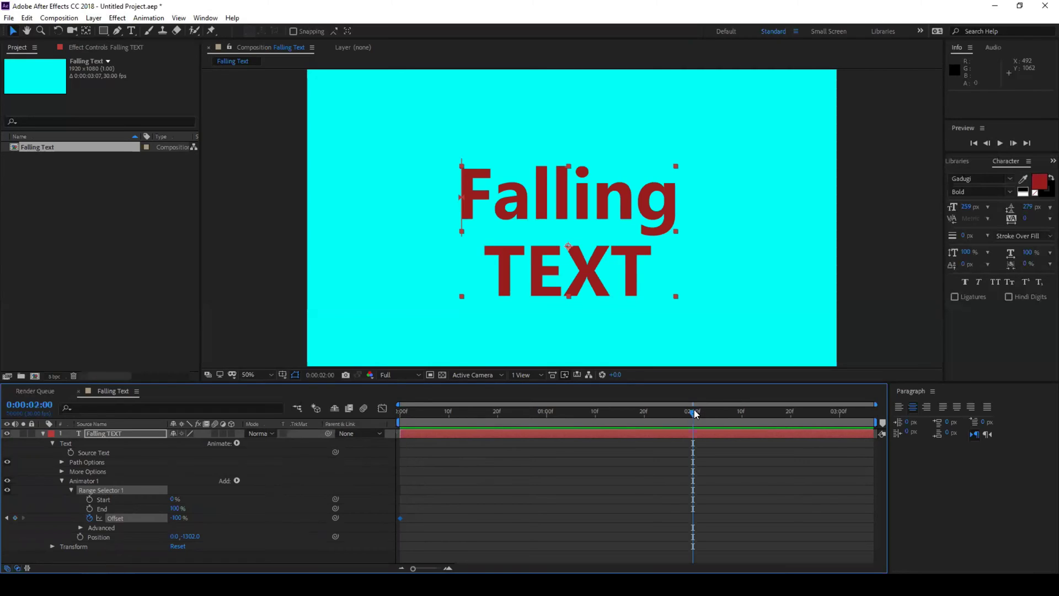
{"action": "left_click", "coordinate": [173, 518]}
{"action": "type", "text": "100"}
{"action": "key", "text": "Return"}
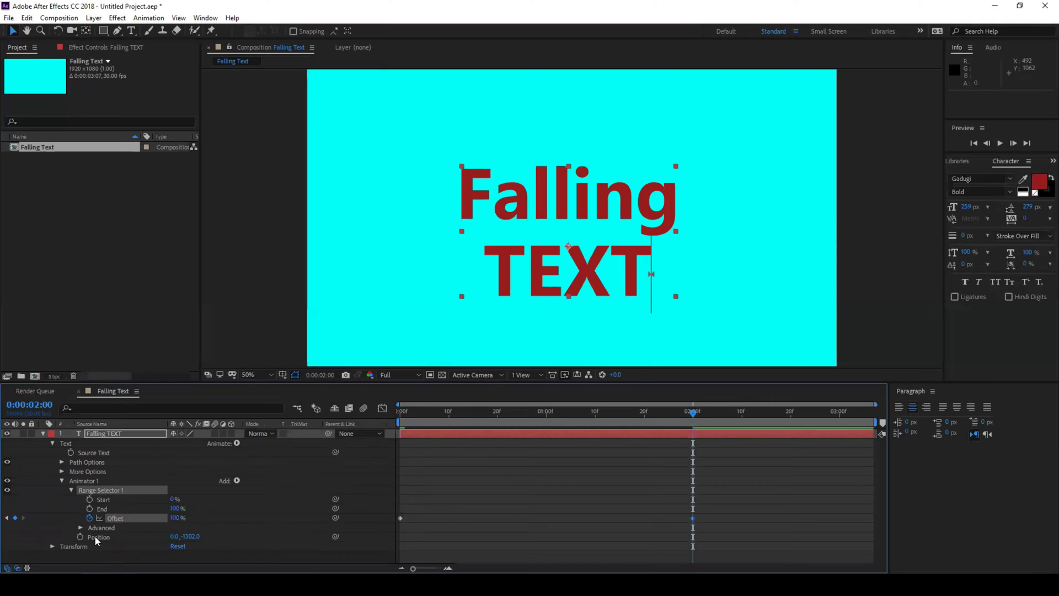
{"action": "left_click", "coordinate": [81, 528]}
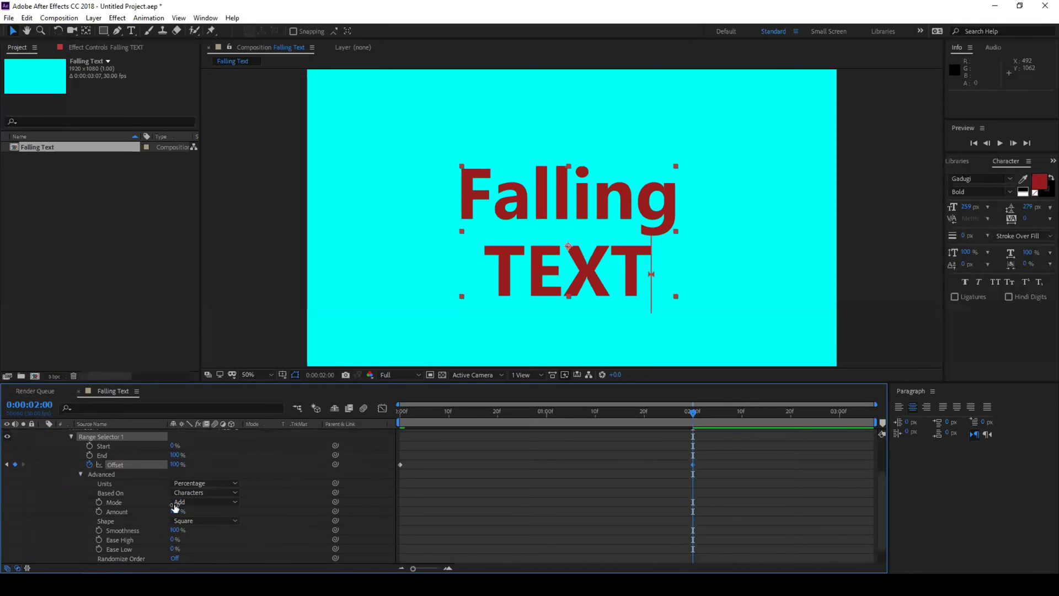
Set the selector Shape to Ramp Up, Ease High and Ease Low to 50%, then preview from 0:00.
{"action": "left_click", "coordinate": [203, 521]}
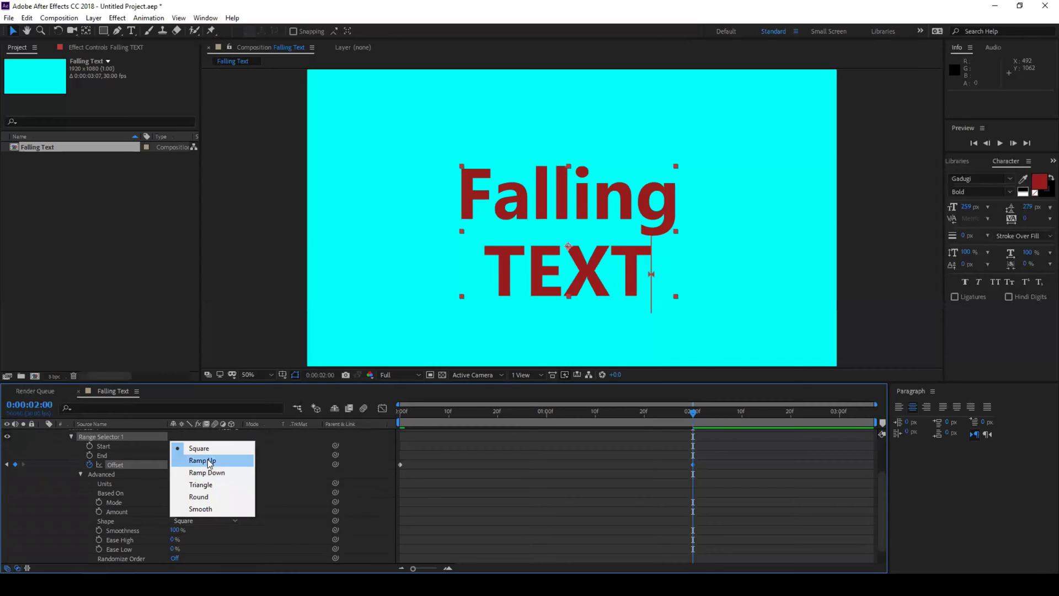
{"action": "left_click", "coordinate": [209, 461]}
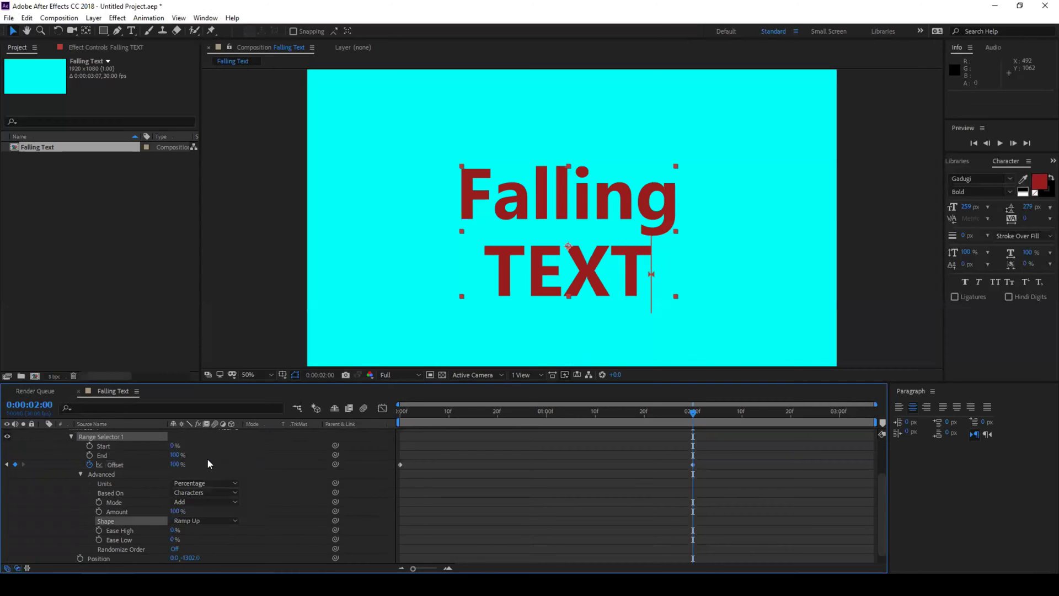
{"action": "left_click", "coordinate": [173, 530]}
{"action": "type", "text": "50"}
{"action": "key", "text": "Return"}
{"action": "left_click", "coordinate": [173, 539]}
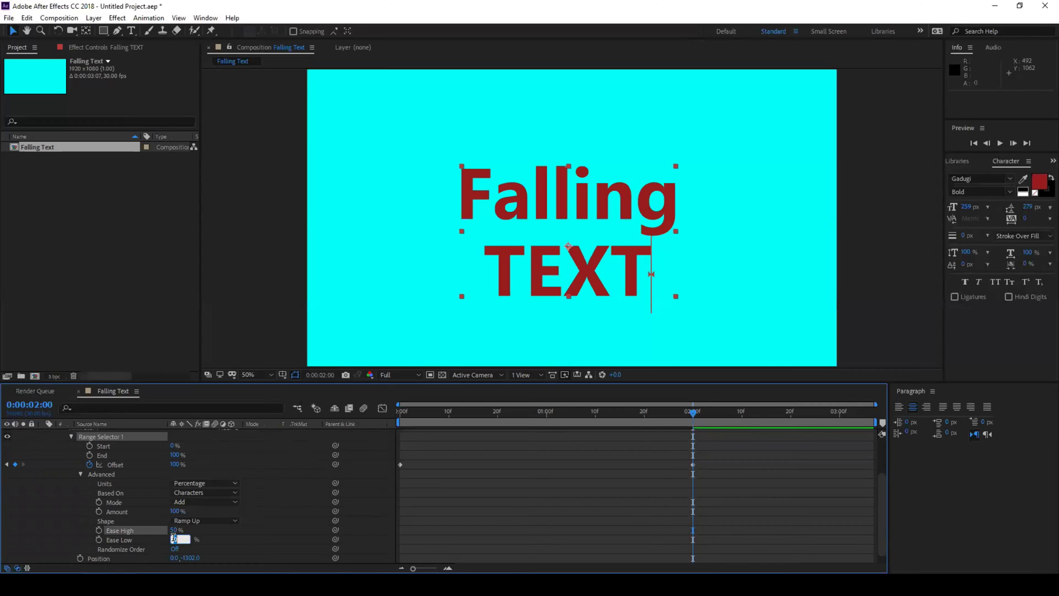
{"action": "type", "text": "50"}
{"action": "key", "text": "Return"}
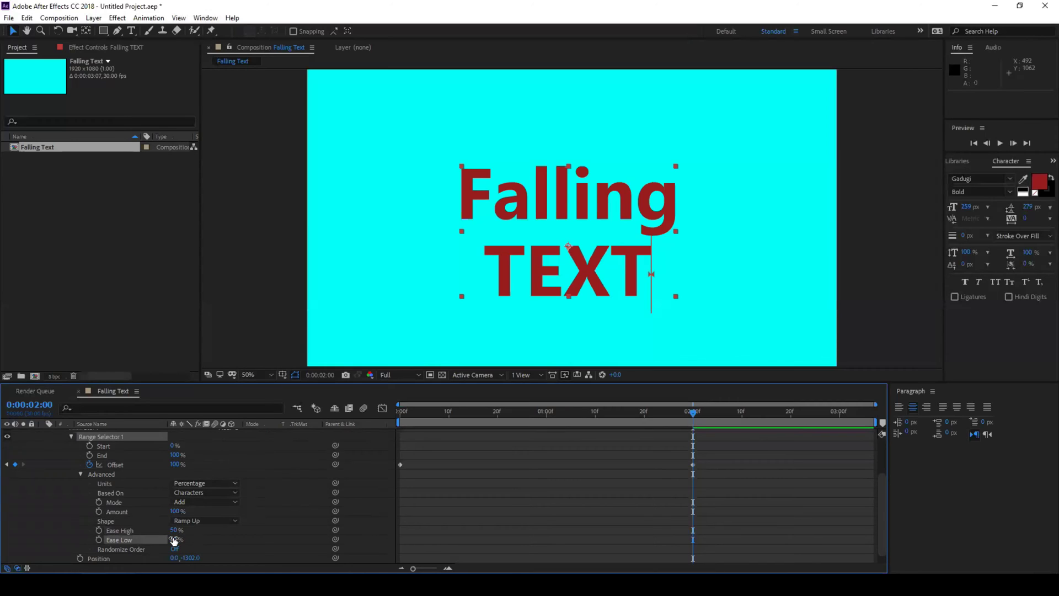
{"action": "left_click", "coordinate": [402, 412]}
{"action": "left_click", "coordinate": [998, 143]}
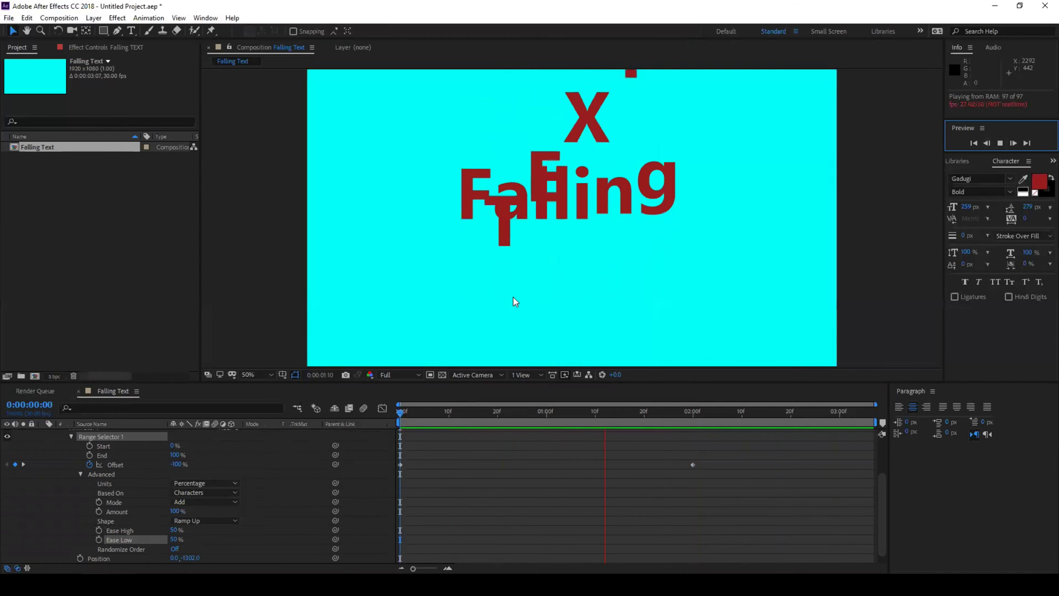
Stop the preview playback and collapse Range Selector 1.
{"action": "left_click_drag", "start_coordinate": [410, 411], "coordinate": [393, 411]}
{"action": "scroll", "coordinate": [83, 485], "scroll_direction": "up", "scroll_amount": 3}
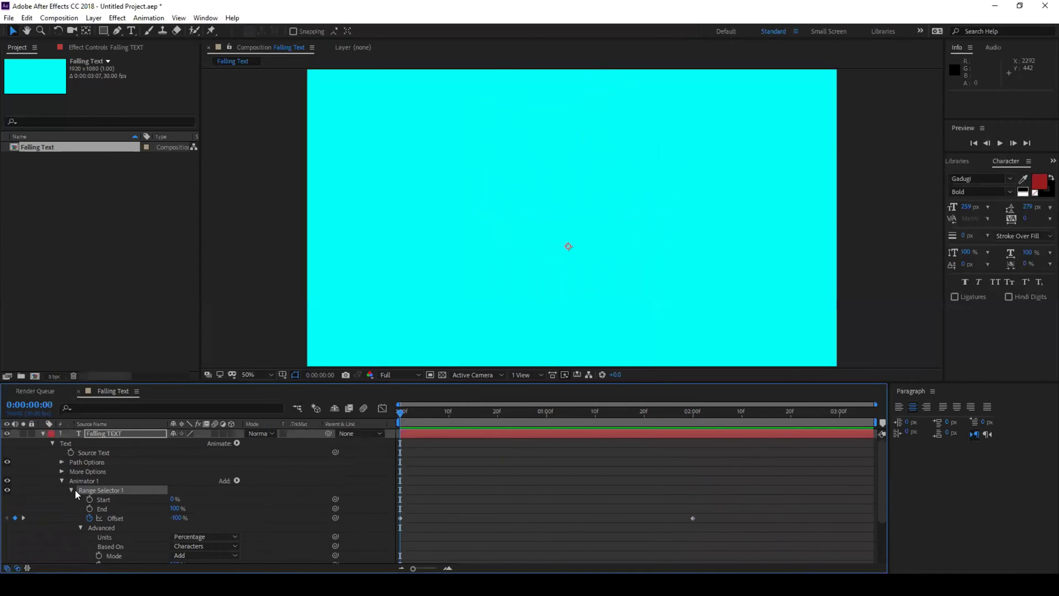
{"action": "left_click", "coordinate": [70, 490]}
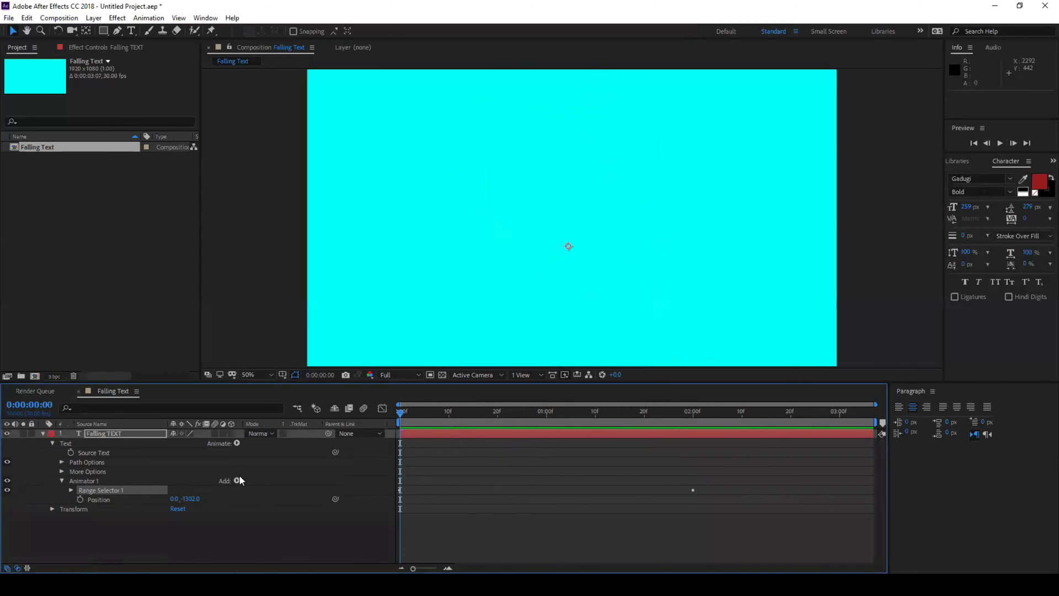
Add a Rotation property to Animator 1.
{"action": "left_click", "coordinate": [236, 480]}
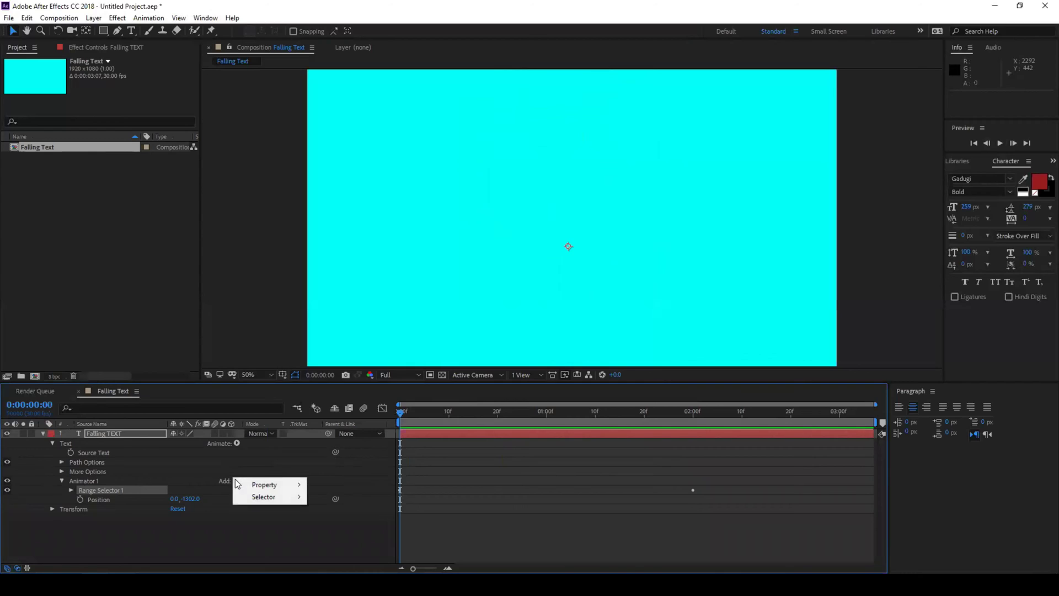
{"action": "mouse_move", "coordinate": [262, 484]}
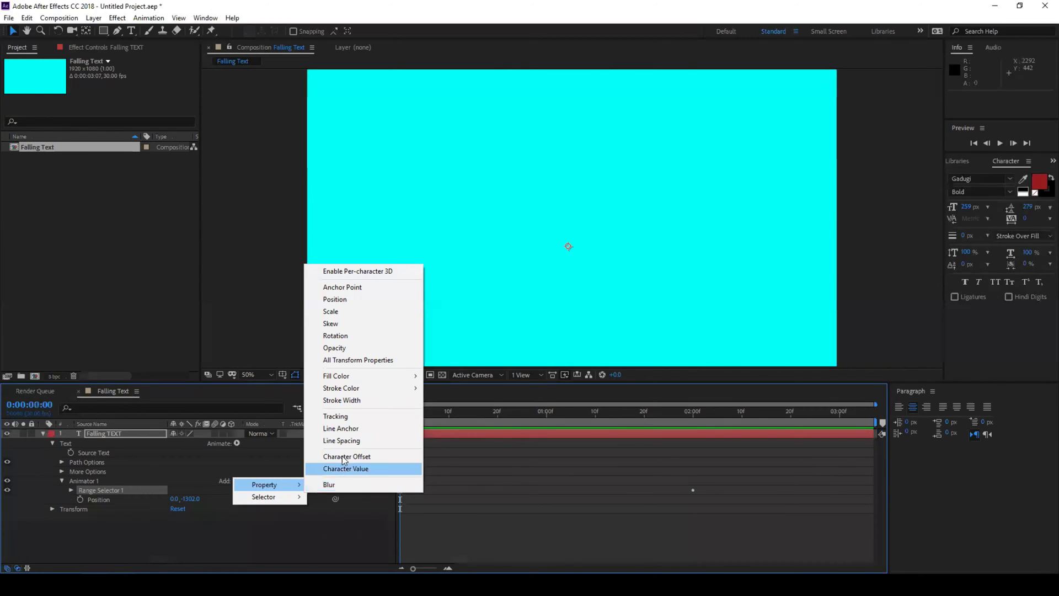
{"action": "left_click", "coordinate": [343, 337]}
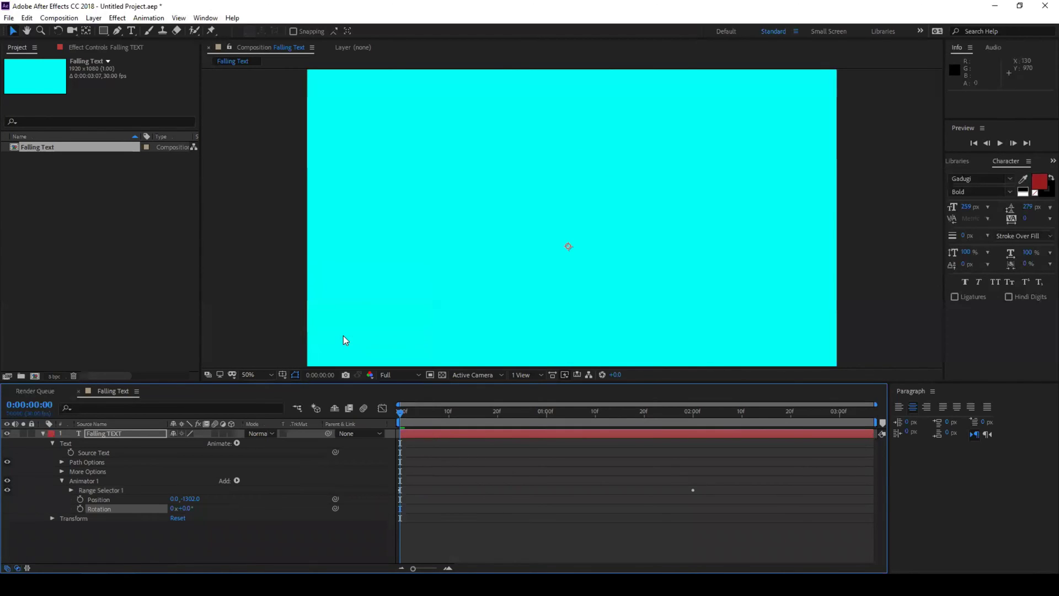
Keyframe Rotation at -180° at frame 28.
{"action": "left_click", "coordinate": [538, 411]}
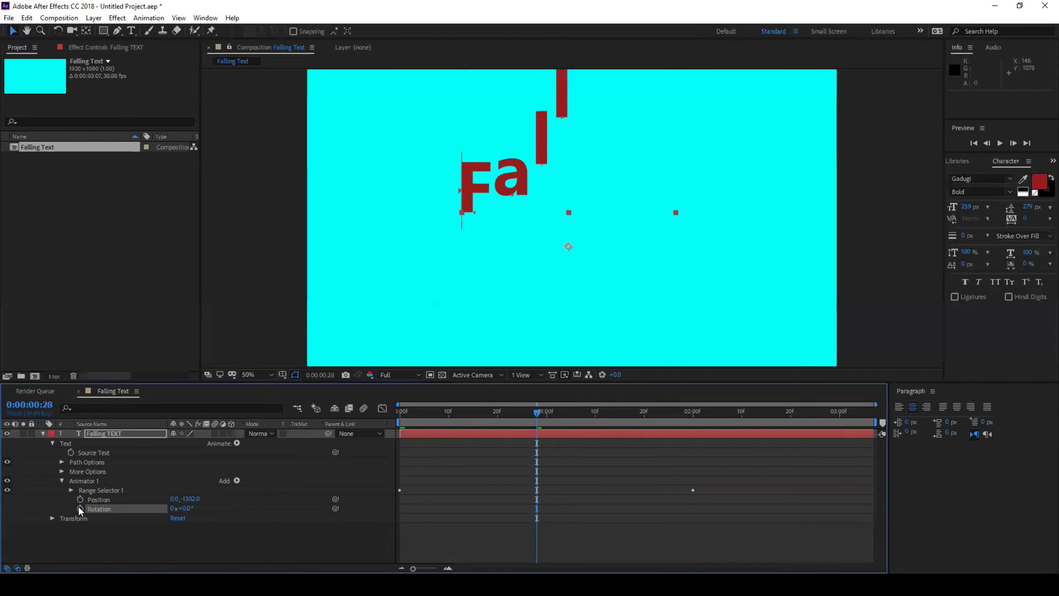
{"action": "left_click", "coordinate": [186, 508]}
{"action": "type", "text": "-180"}
{"action": "key", "text": "Return"}
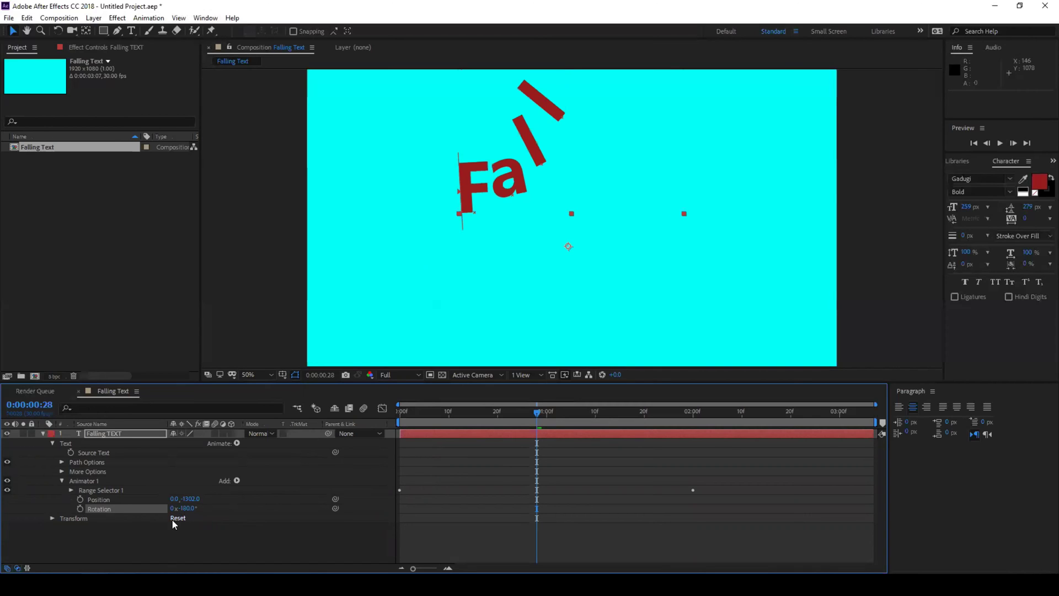
{"action": "left_click", "coordinate": [80, 507]}
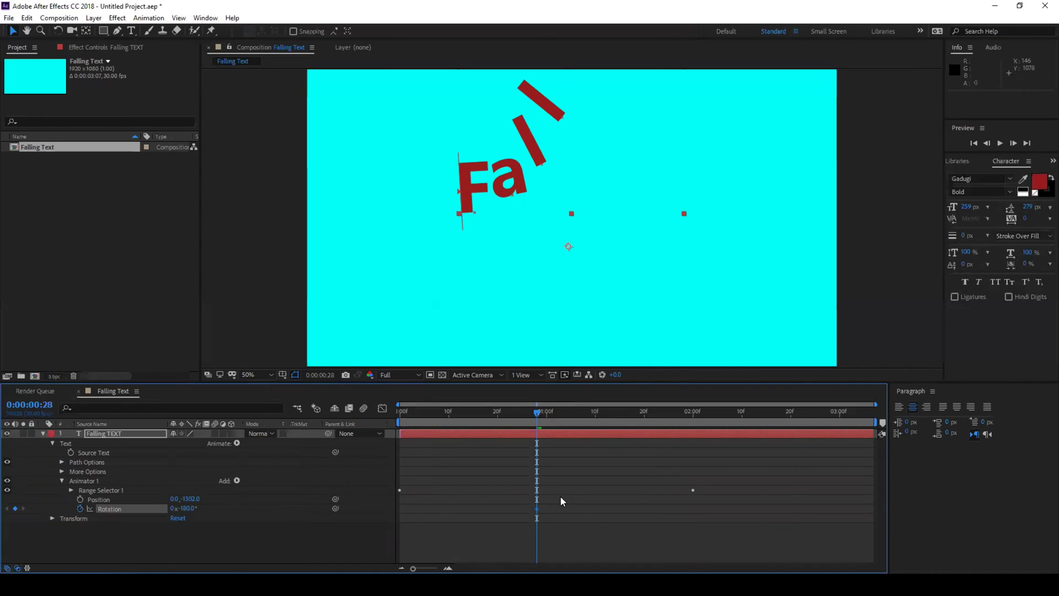
Set Rotation to 0° at 2:00, then preview the animation from the start.
{"action": "left_click", "coordinate": [691, 408]}
{"action": "left_click", "coordinate": [188, 508]}
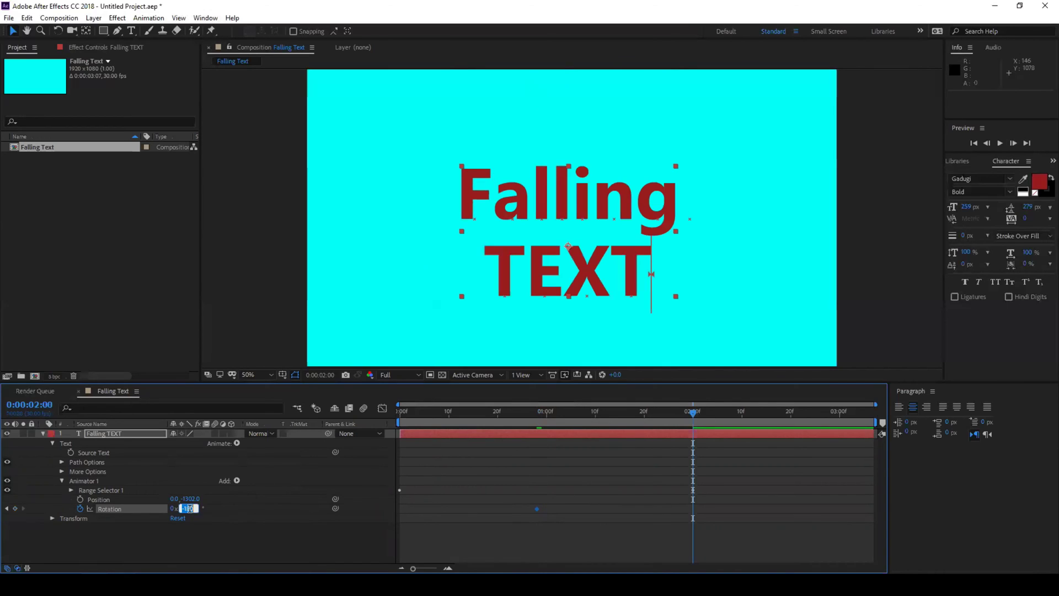
{"action": "type", "text": "0"}
{"action": "key", "text": "Return"}
{"action": "left_click", "coordinate": [399, 415]}
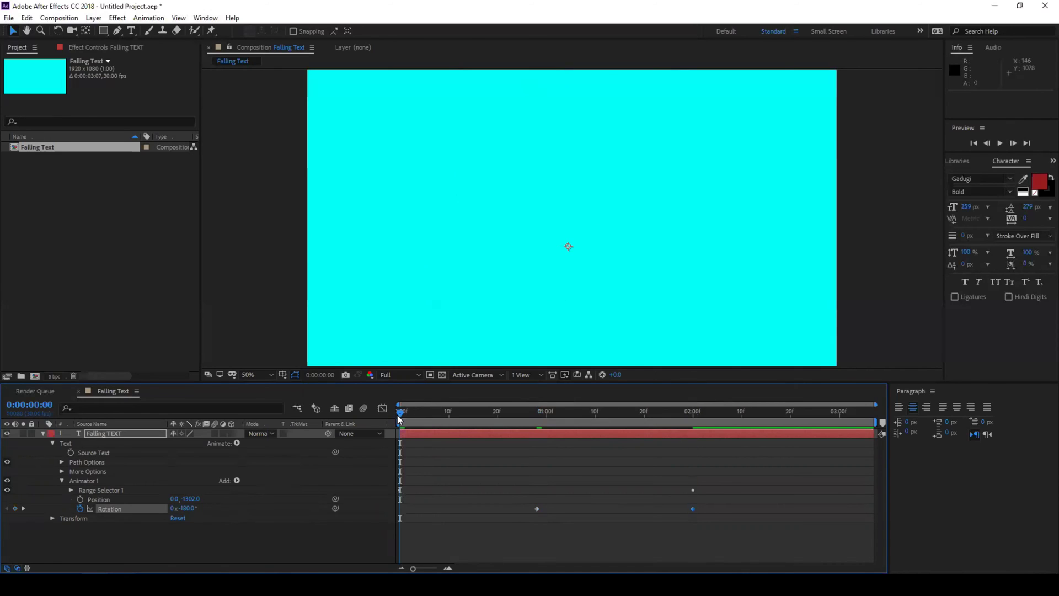
{"action": "scroll", "coordinate": [451, 293], "scroll_direction": "down", "scroll_amount": 1}
{"action": "key", "text": "space"}
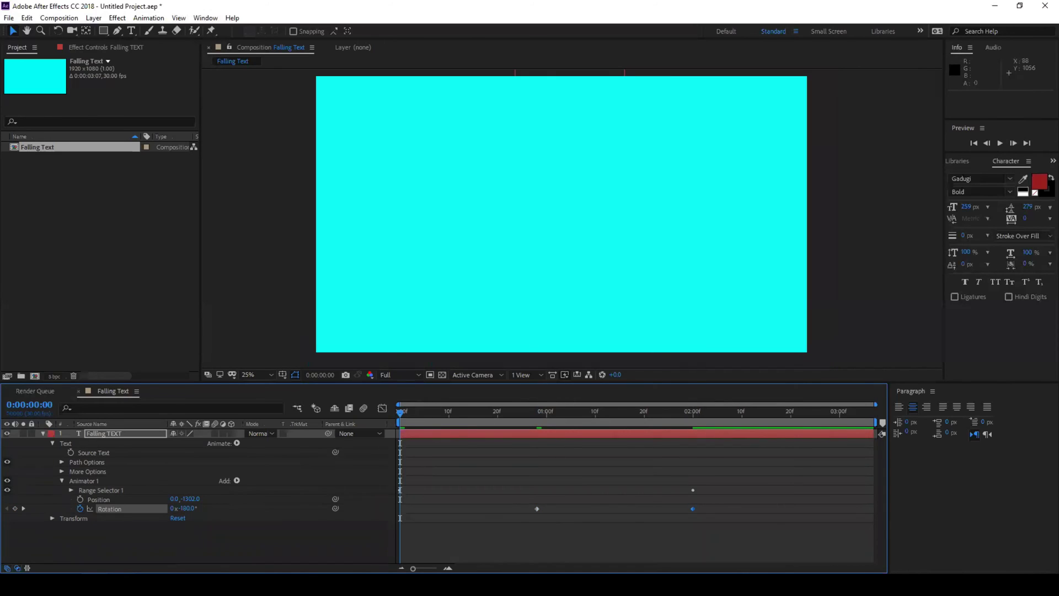